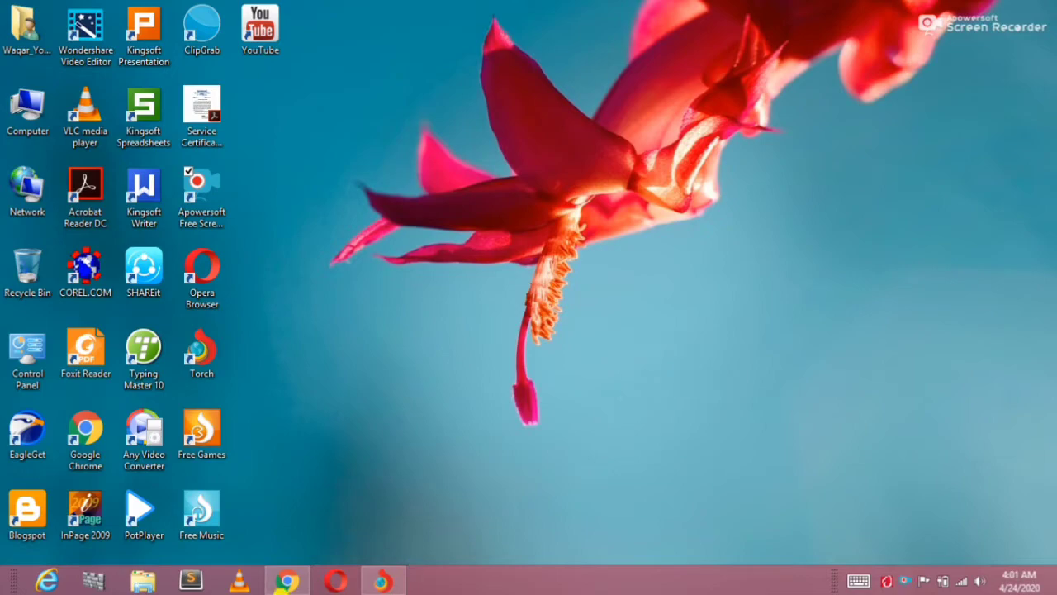
# - Bring Chrome back up and go to Gmail's Choose an account page
pyautogui.click(287, 581)
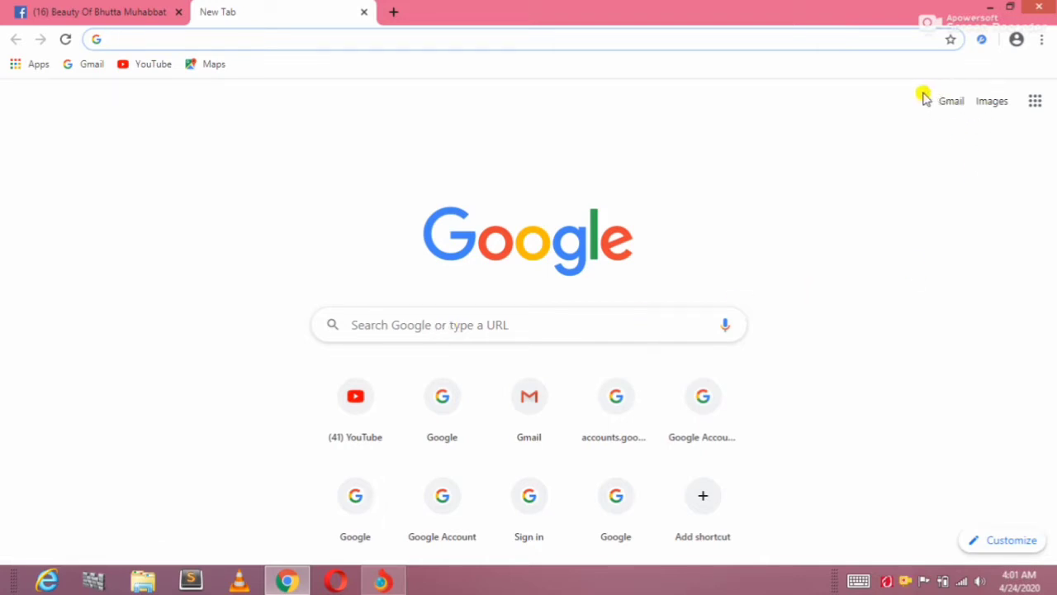
pyautogui.click(952, 104)
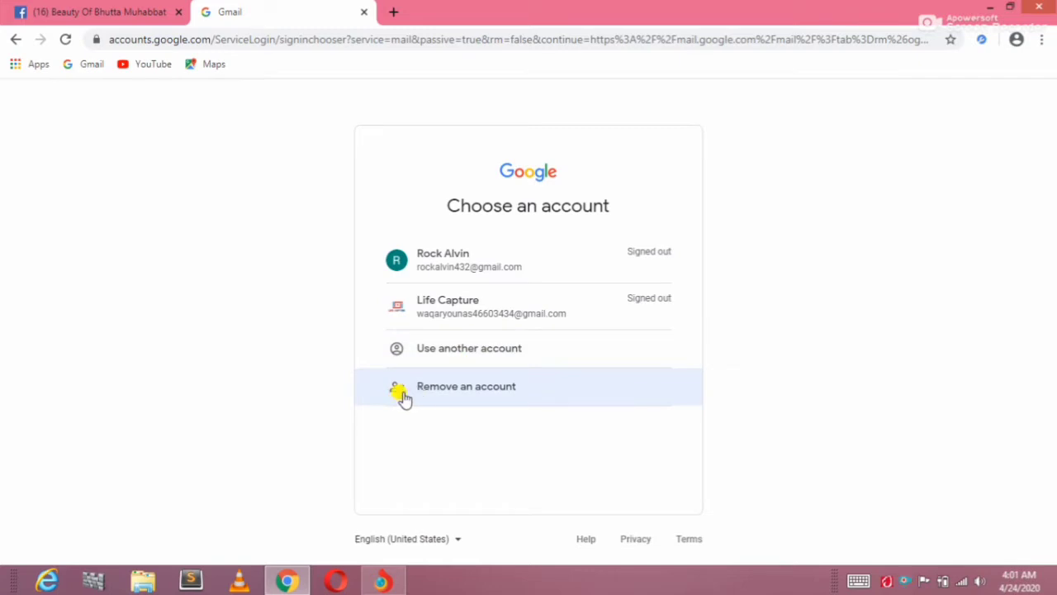
# - Switch to another account, clear the autofilled email, and bring up the Create account options
pyautogui.click(496, 398)
pyautogui.click(499, 356)
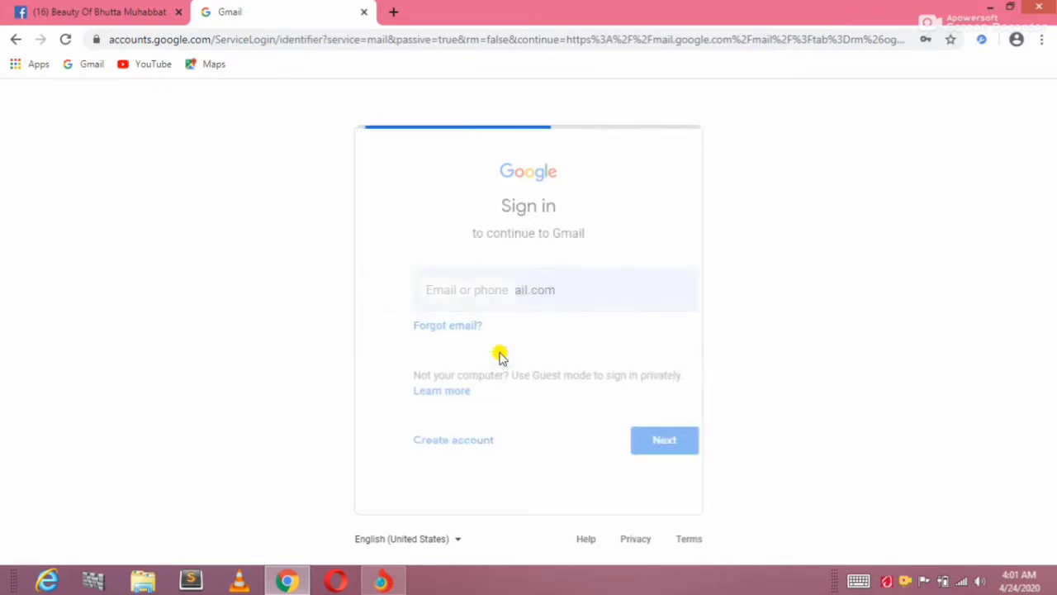
pyautogui.tripleClick(523, 288)
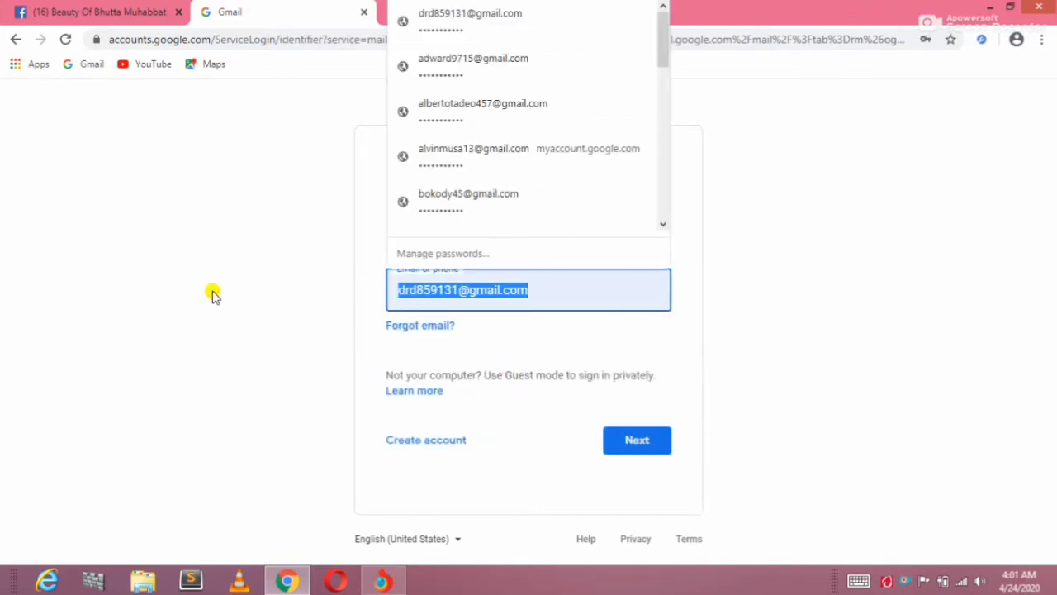
pyautogui.press('BackSpace')
pyautogui.click(404, 368)
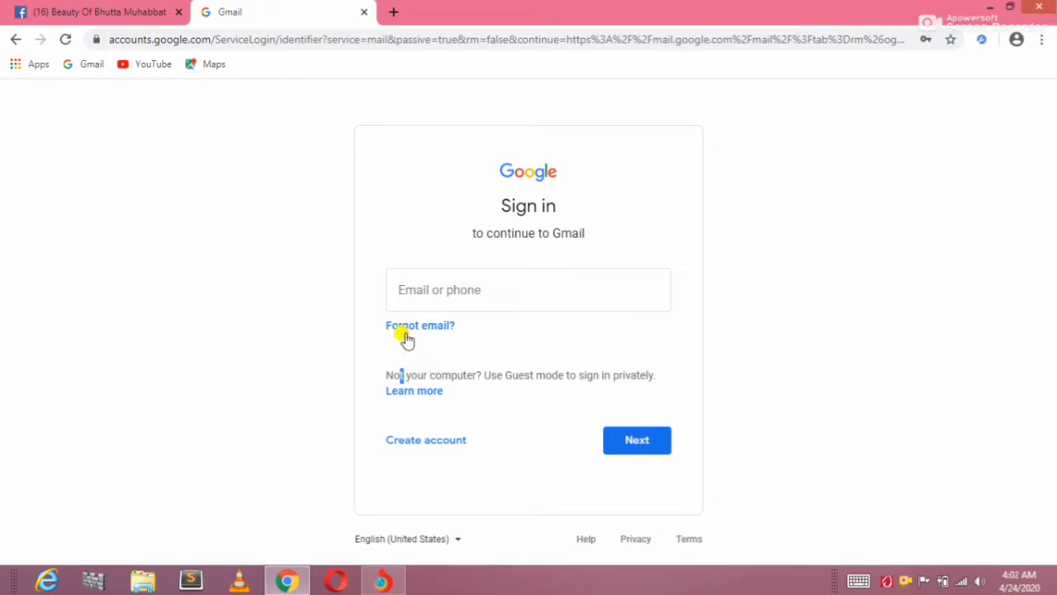
pyautogui.click(427, 443)
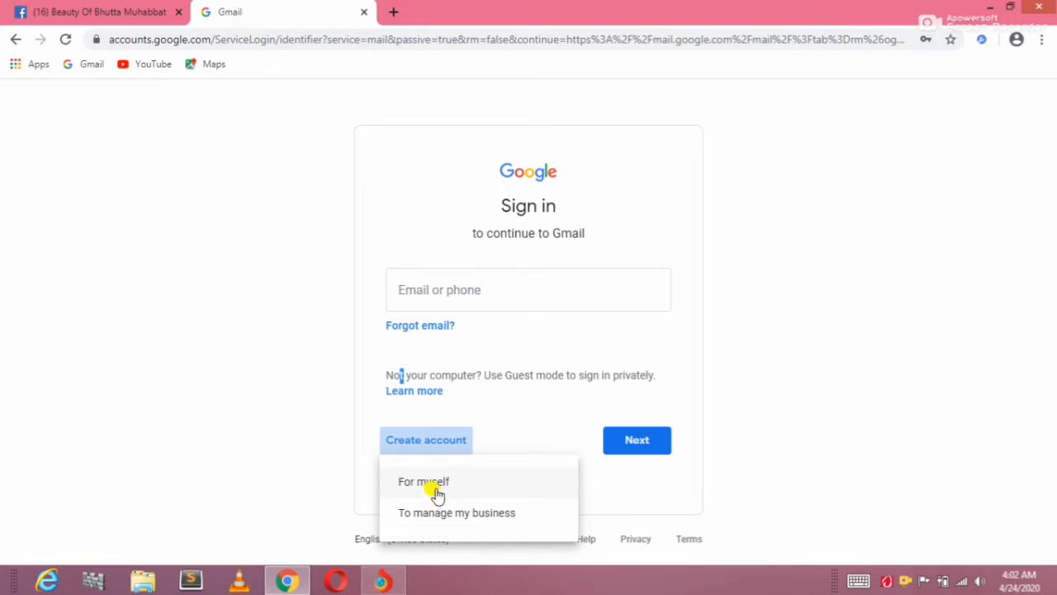
# - Choose a personal account and enter the holder's first and last name, fixing a last-name typo
pyautogui.click(433, 488)
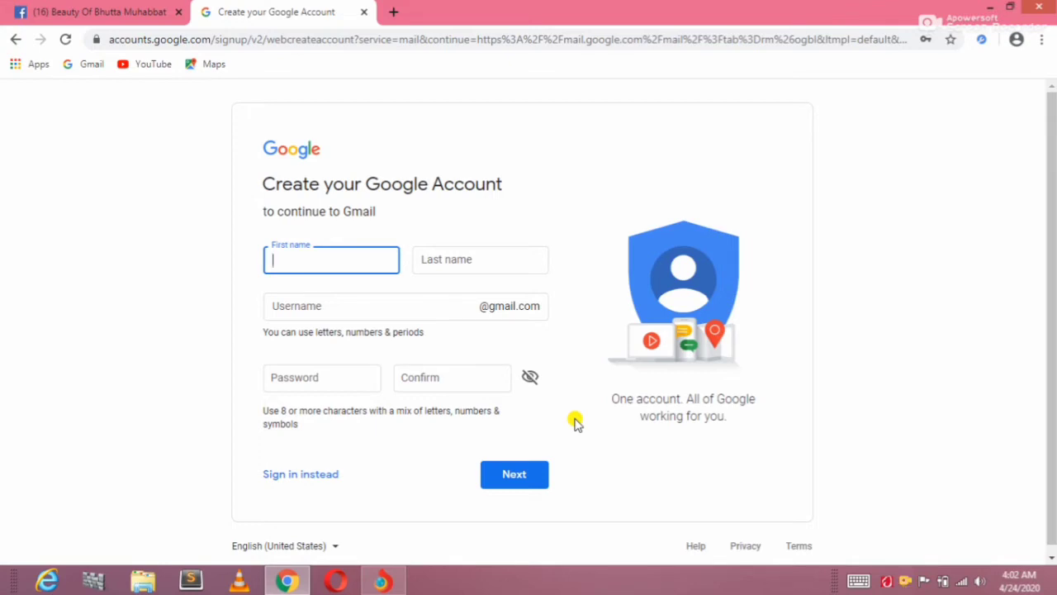
pyautogui.press('Tab')
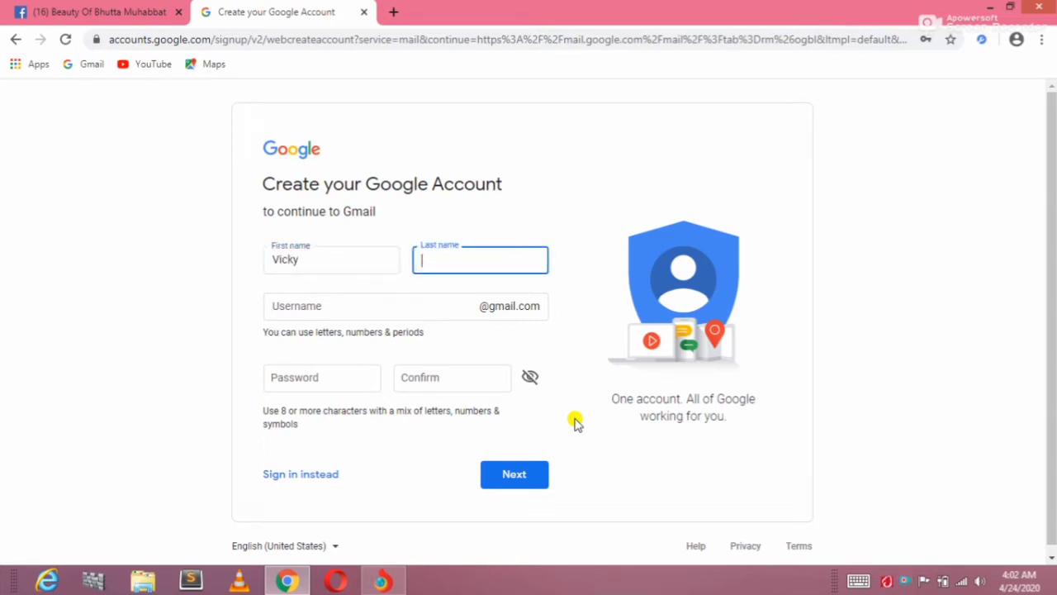
# - Enter the chosen username and try to continue the sign-up
pyautogui.press('Tab')
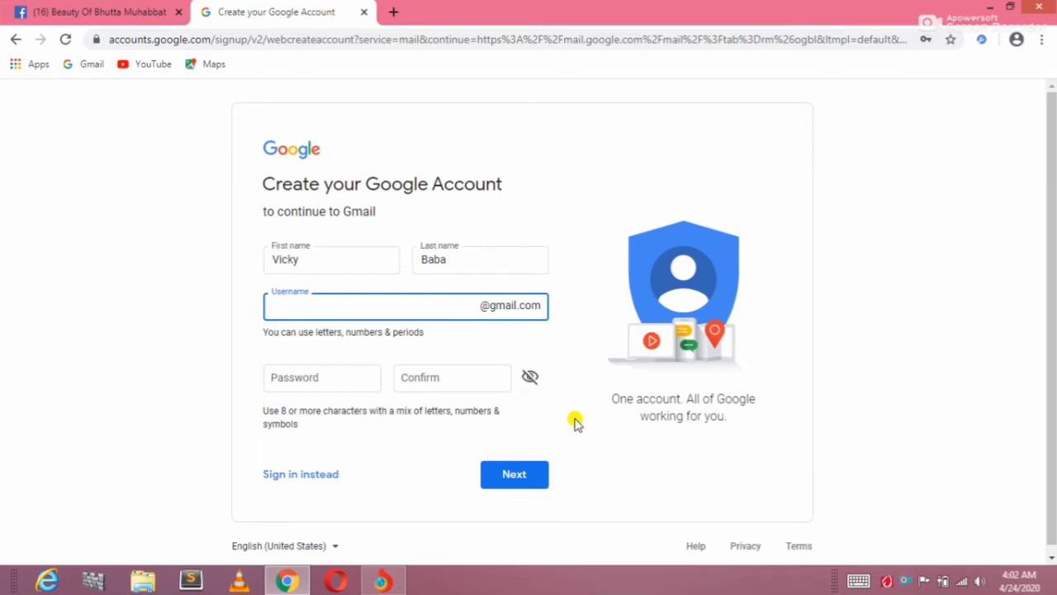
pyautogui.click(519, 337)
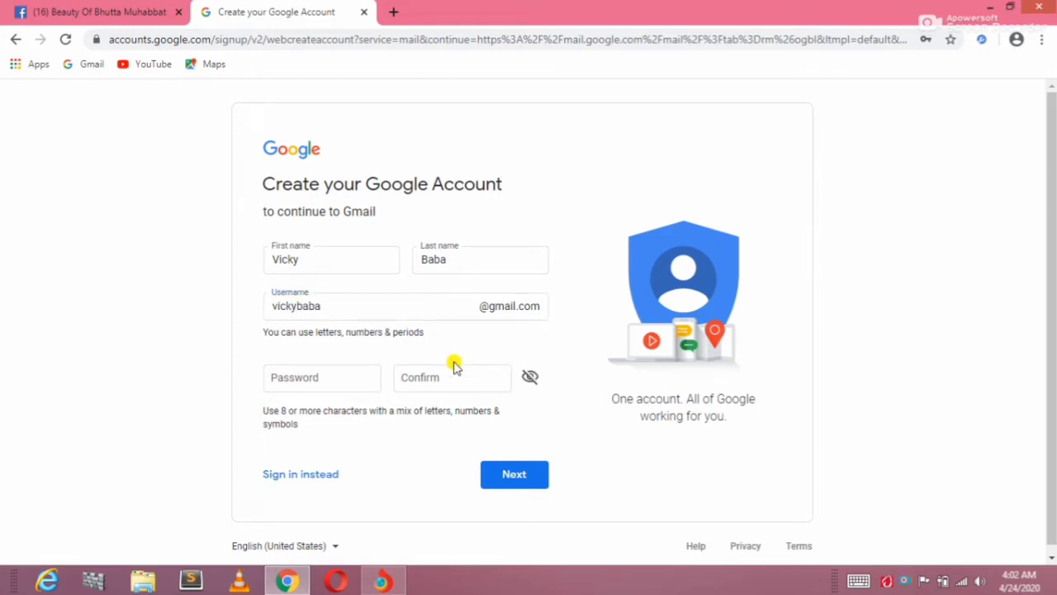
pyautogui.click(493, 471)
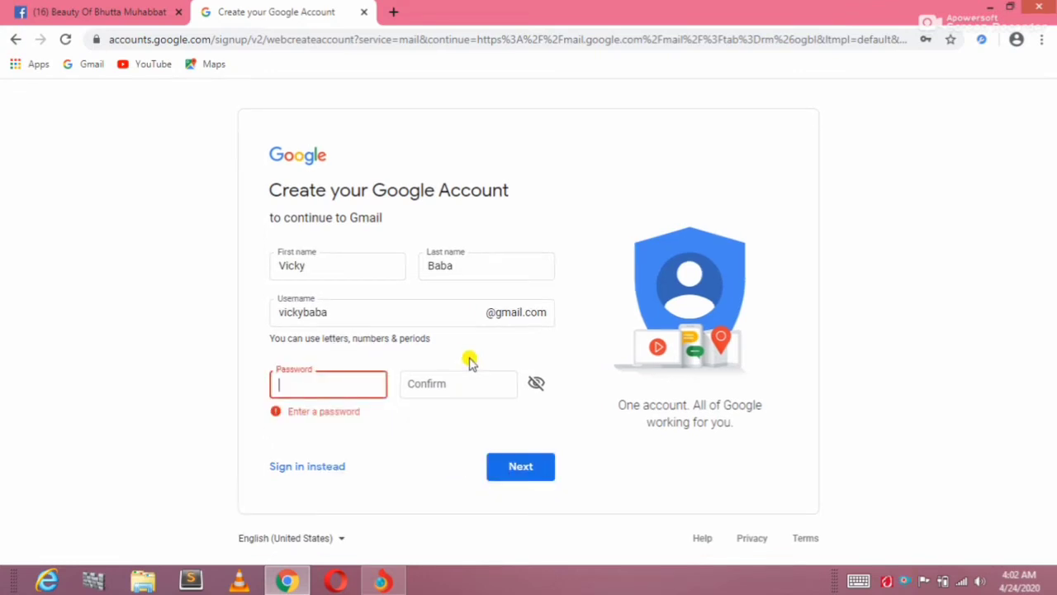
# - Enter the account password, repeat it in the Confirm field, and submit the form
pyautogui.click(309, 378)
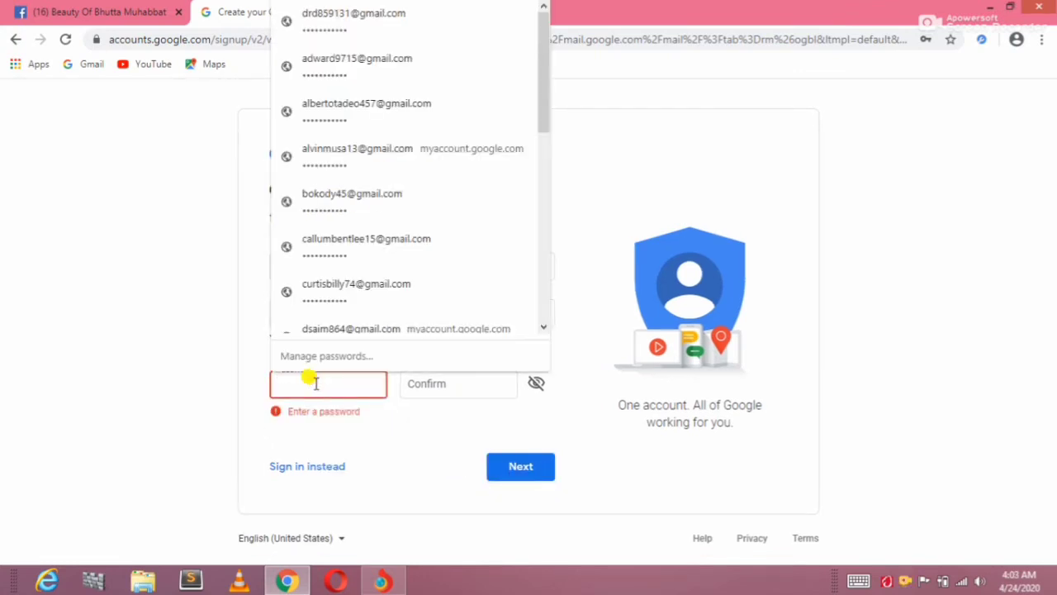
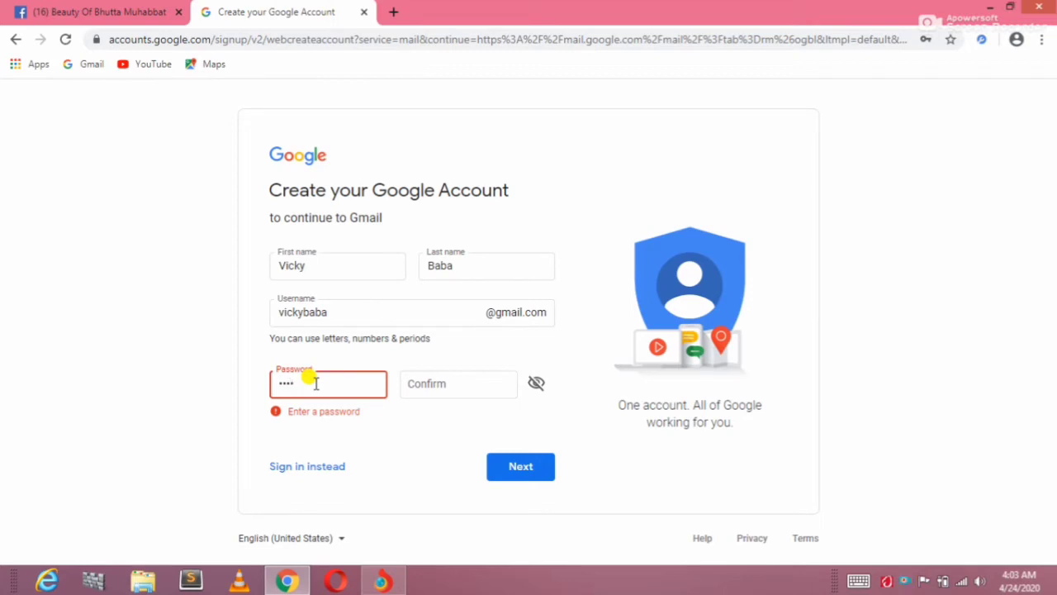
pyautogui.press('Tab')
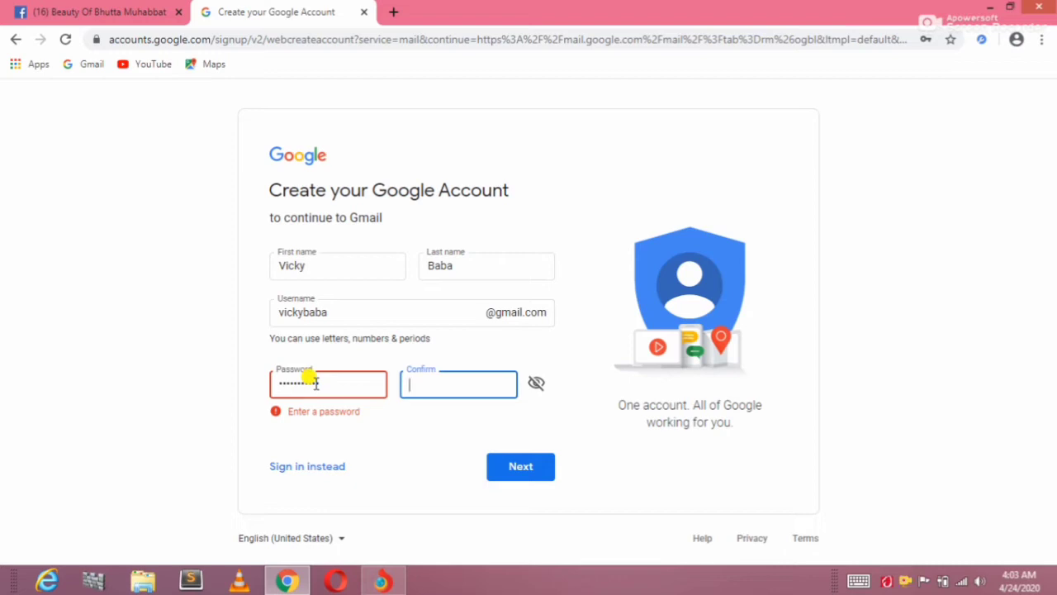
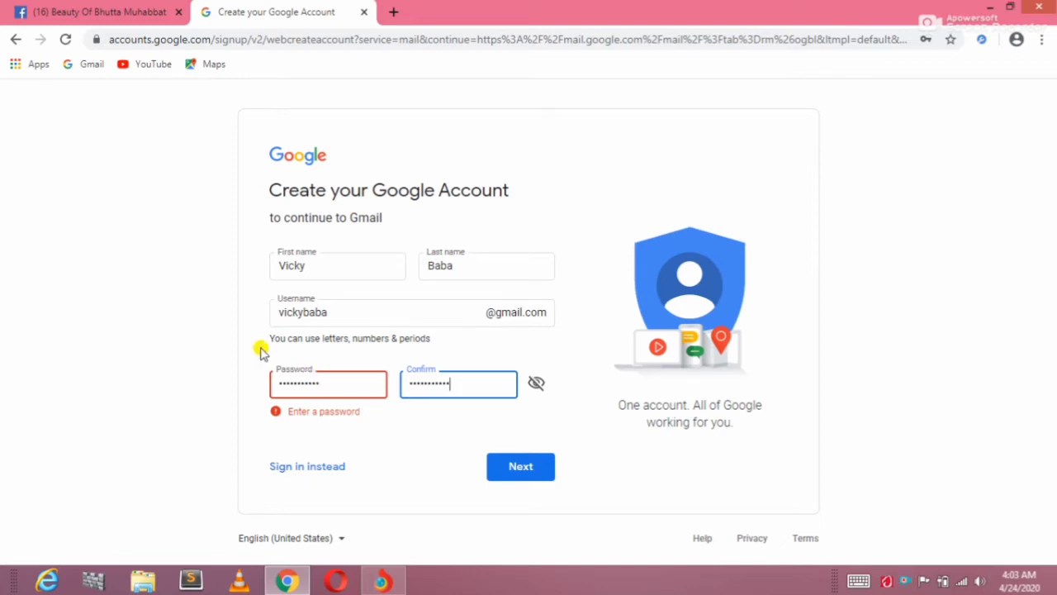
pyautogui.click(413, 433)
pyautogui.click(523, 469)
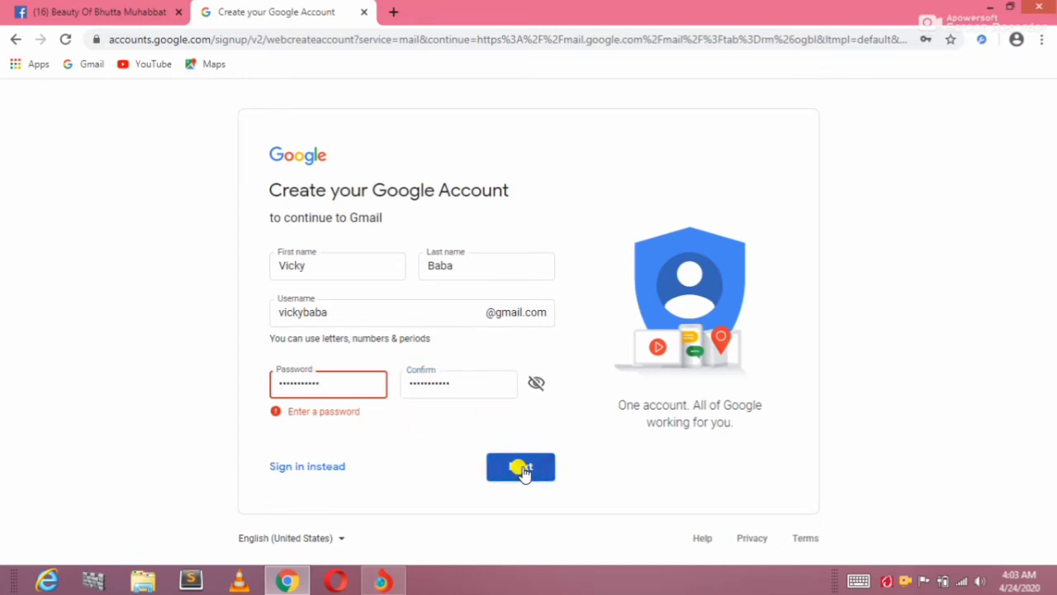
# - Pick a suggested available username in place of the taken one and continue
pyautogui.click(522, 469)
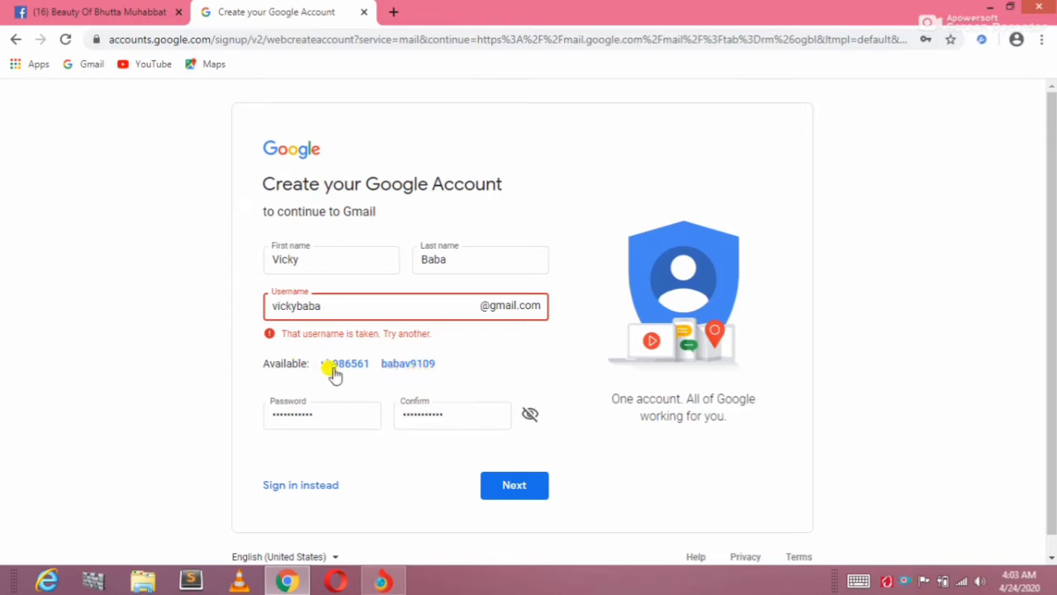
pyautogui.click(406, 366)
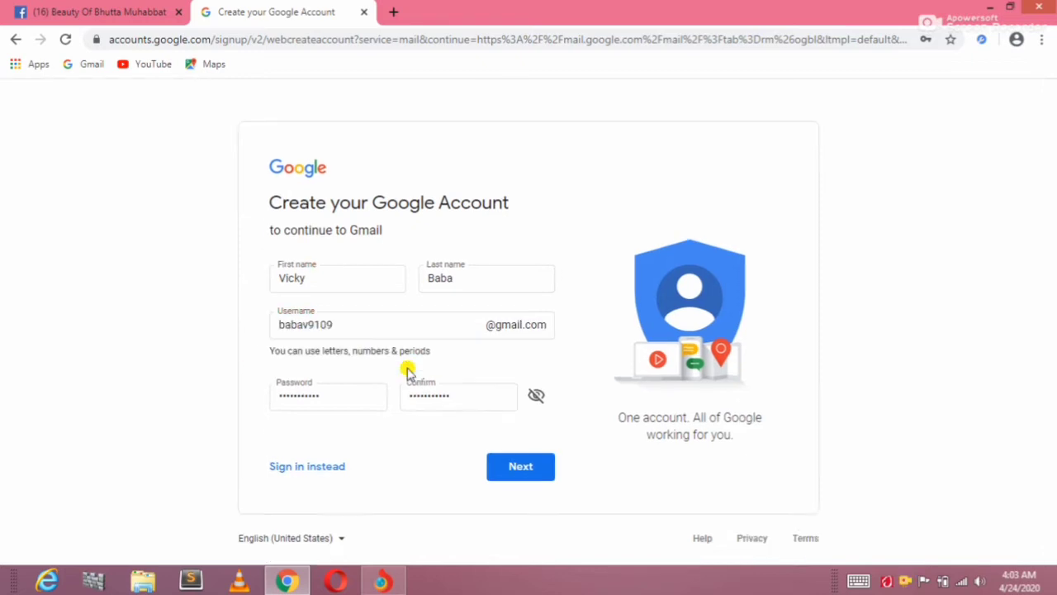
pyautogui.click(503, 470)
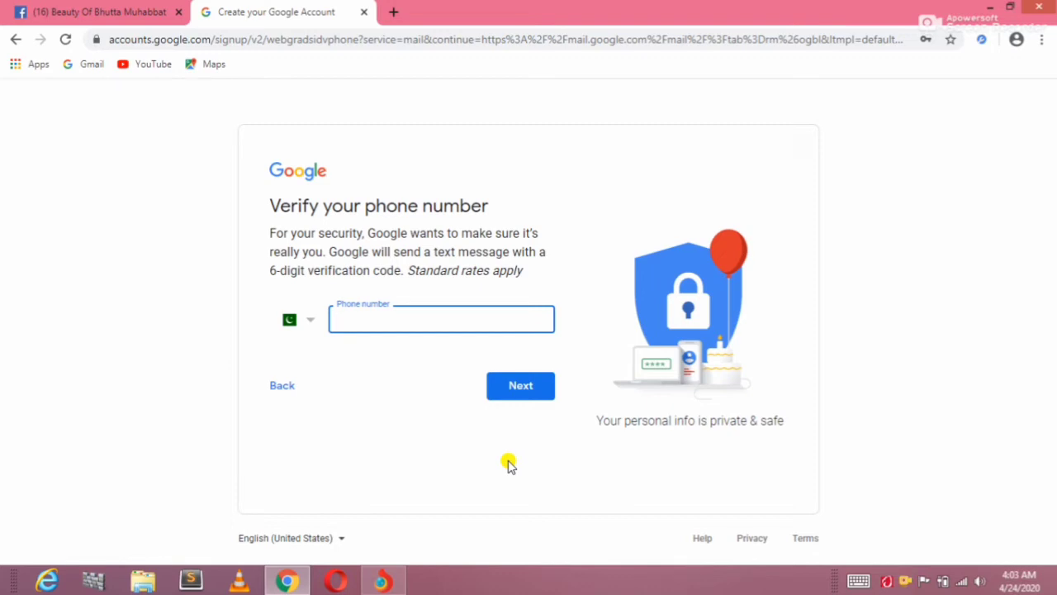
# - Enter the mobile phone number in the Phone number field and submit it
pyautogui.press('Down')
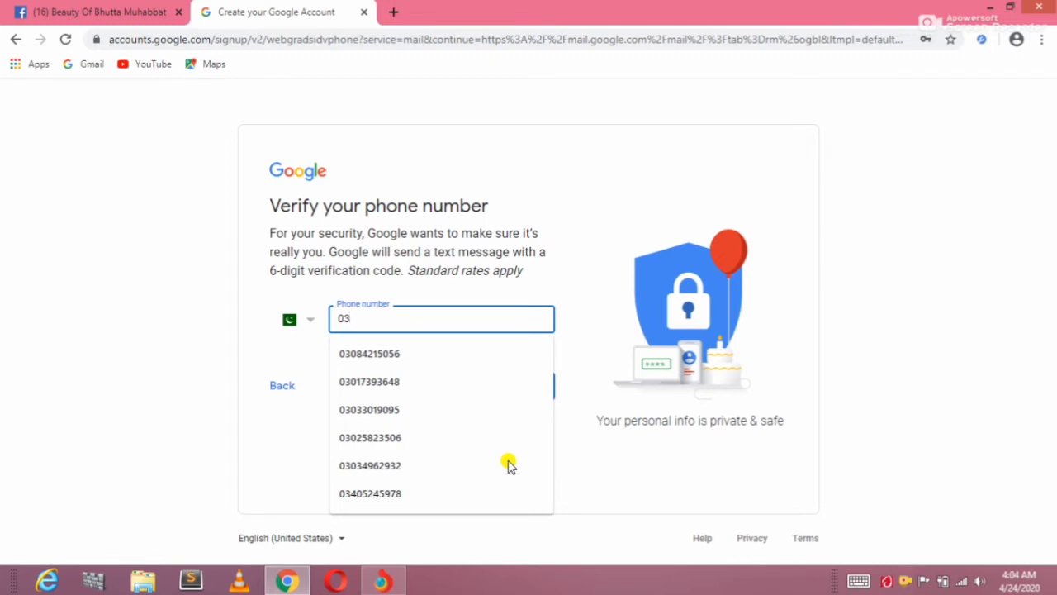
pyautogui.write('000')
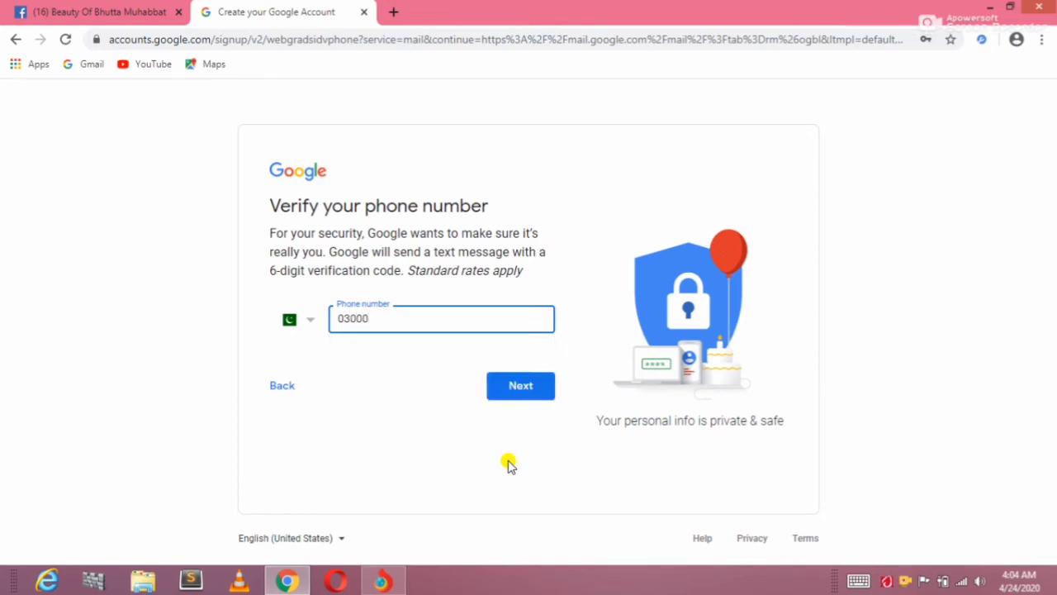
pyautogui.write('640479')
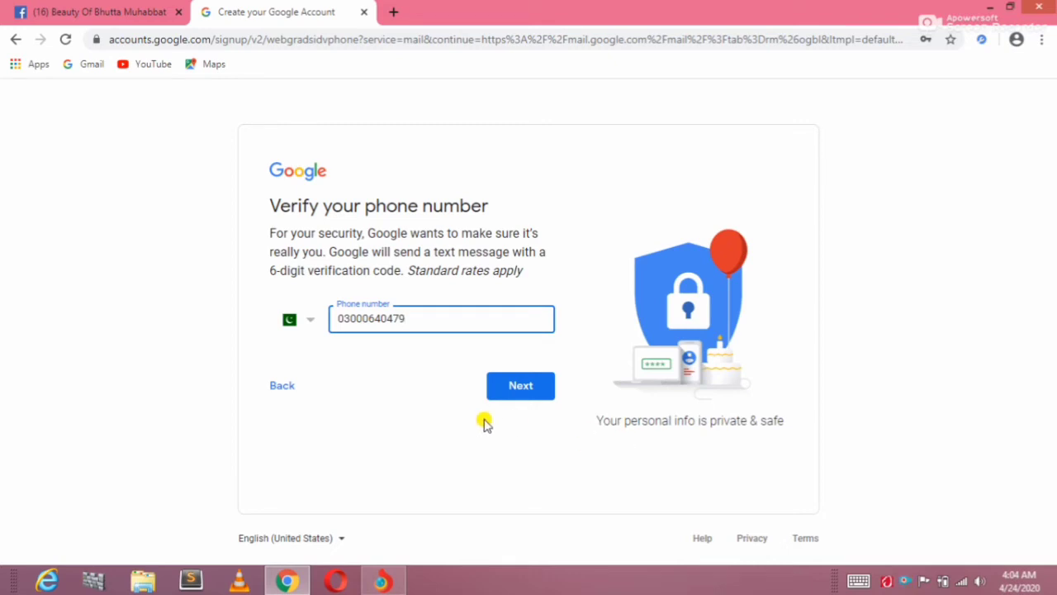
pyautogui.click(543, 390)
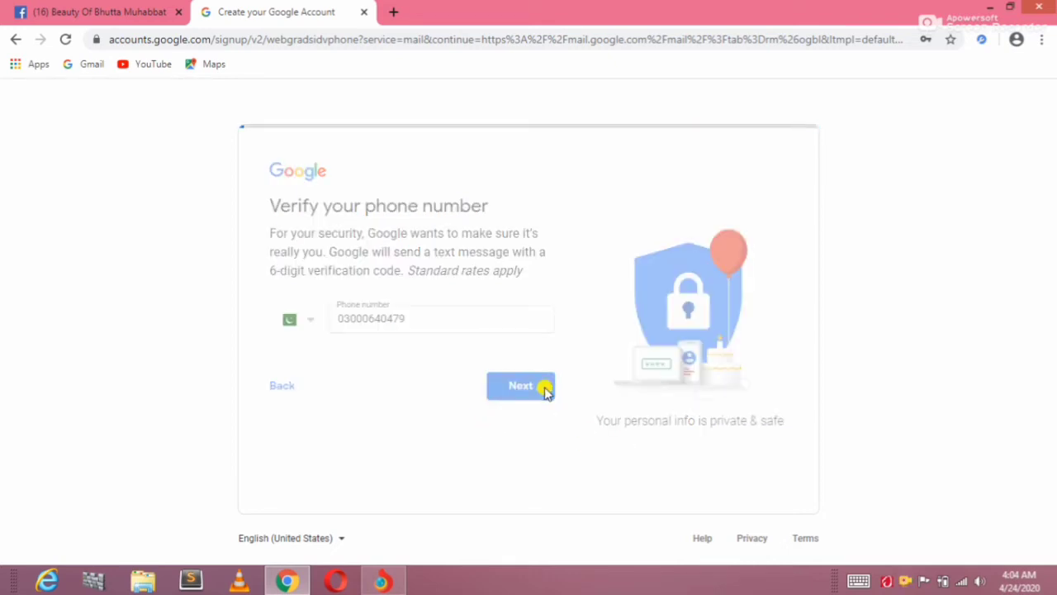